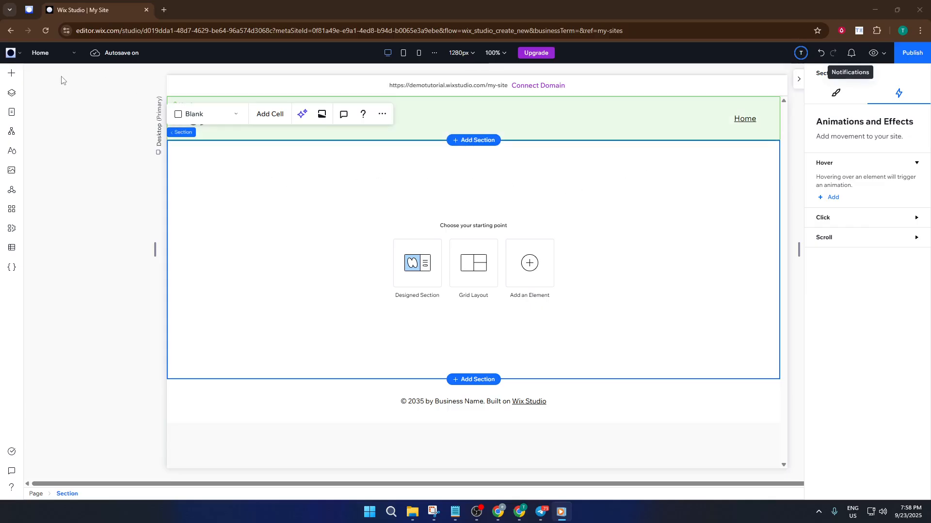
Browse the decorative elements to add, examining the Featured, Icons and Animals & Nature vector art.
left_click(14, 76)
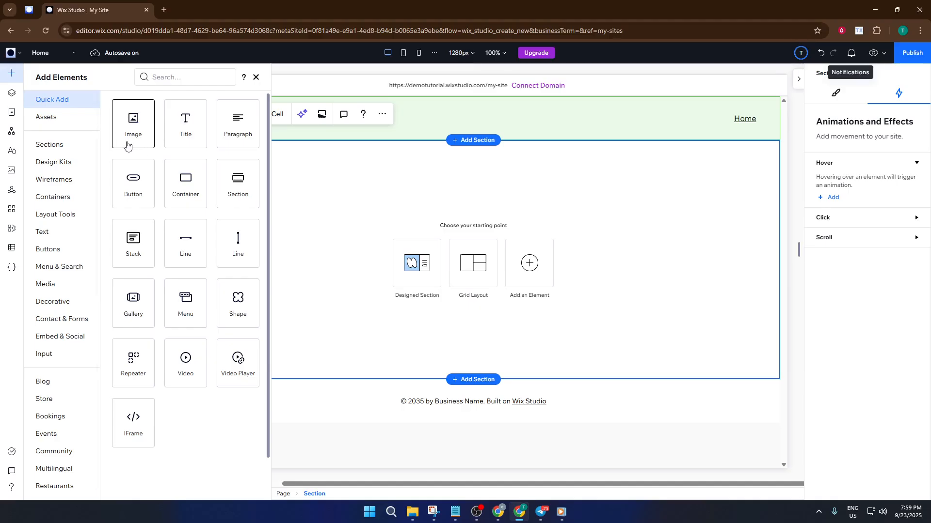
left_click(59, 304)
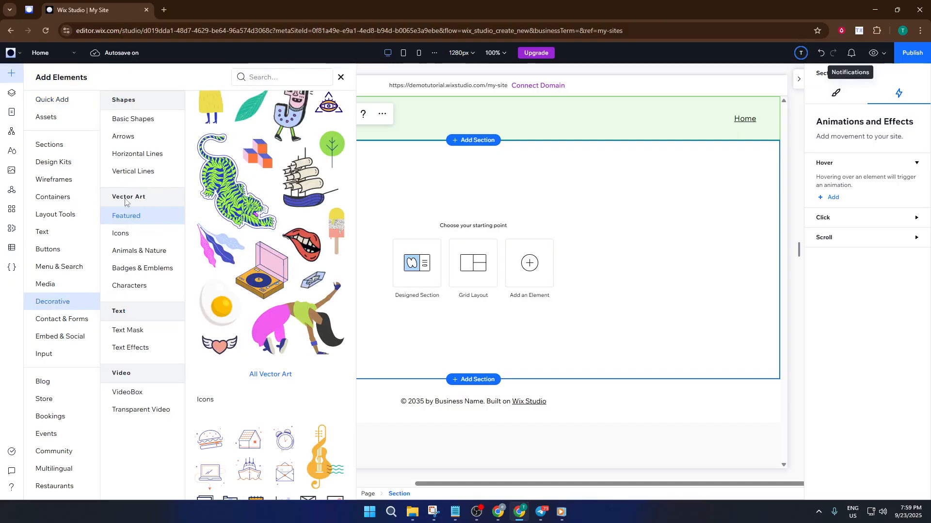
left_click(127, 235)
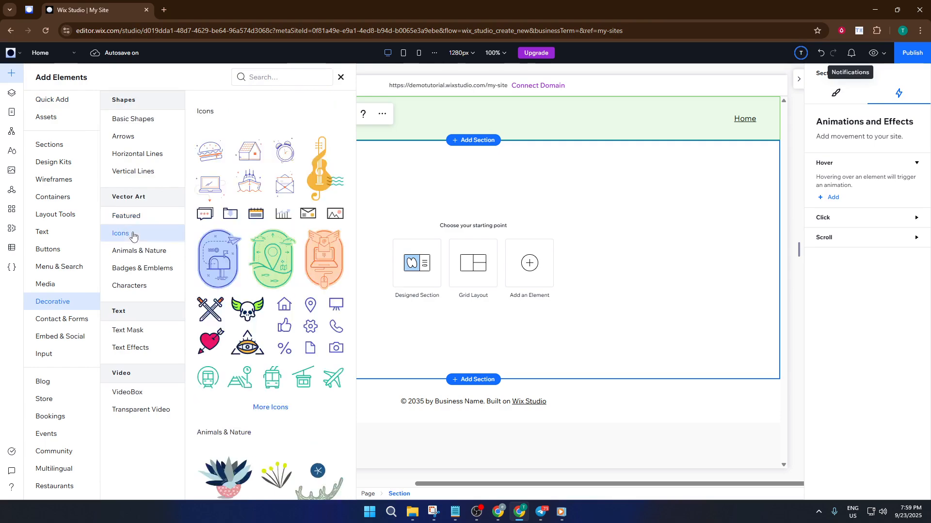
scroll(213, 271, "down", 3)
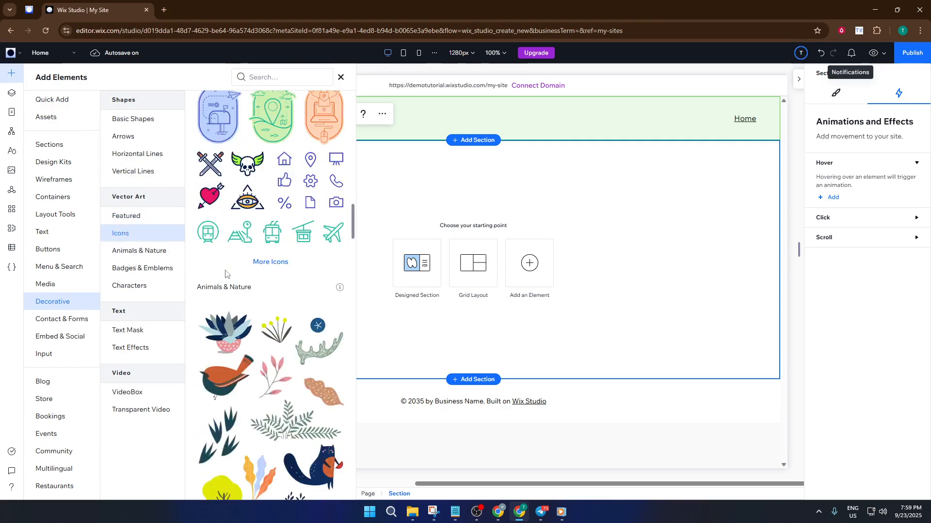
left_click(168, 251)
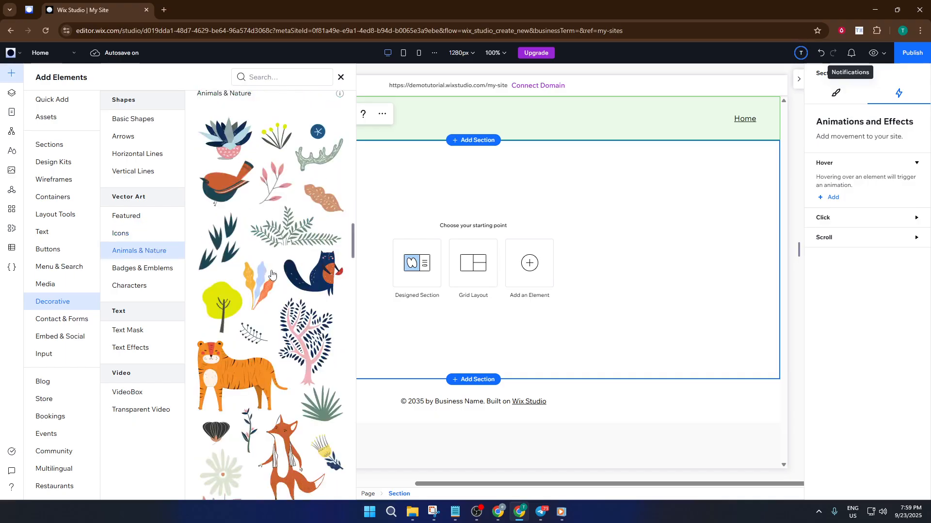
scroll(257, 320, "down", 3)
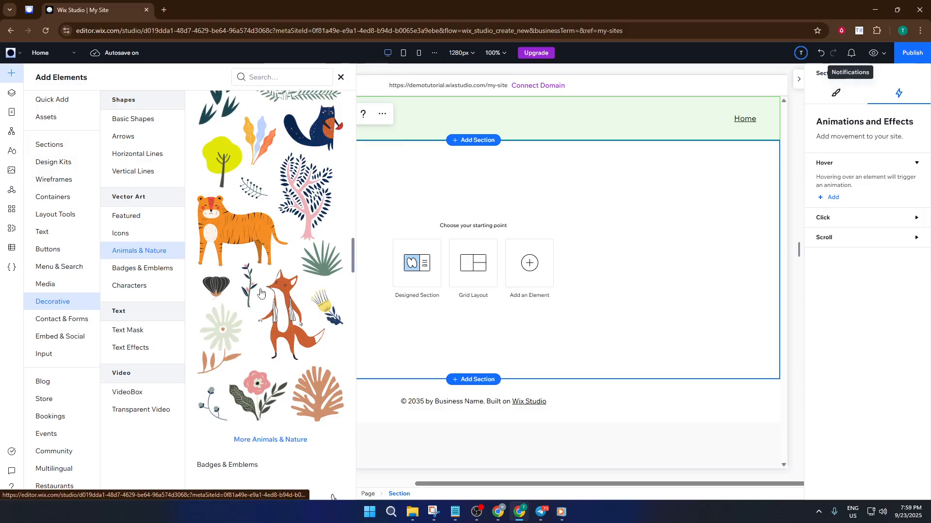
left_click(139, 233)
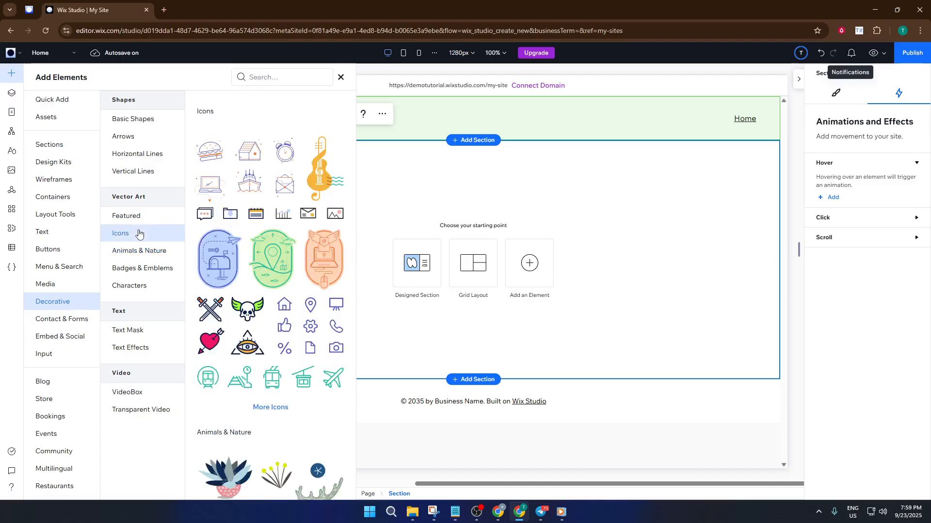
left_click(143, 224)
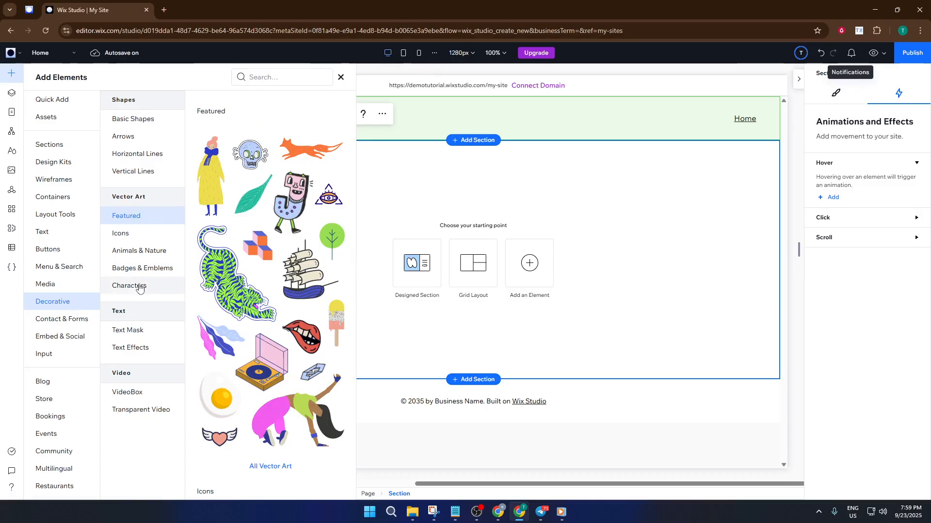
Look through the decorative Characters, Transparent Video, VideoBox, Text Effects, Badges & Emblems, Animals & Nature and Icons collections.
left_click(140, 287)
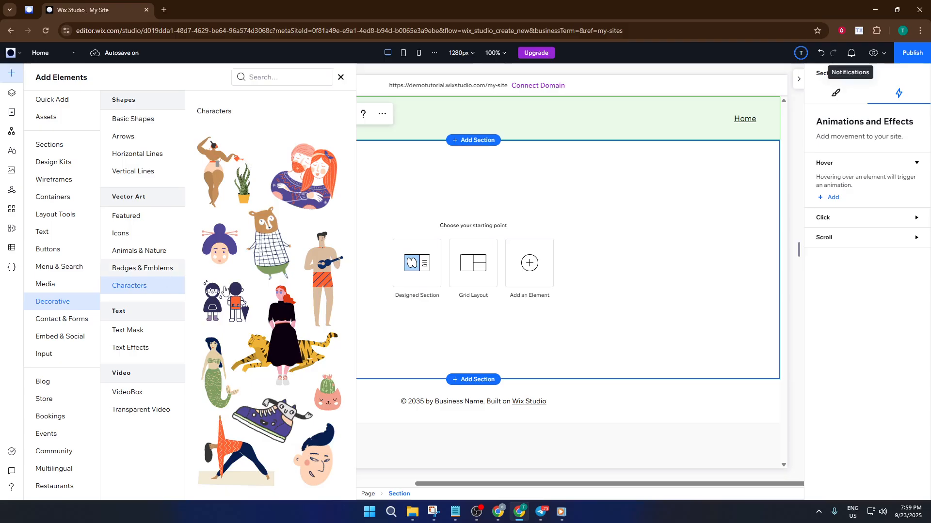
scroll(290, 301, "down", 3)
scroll(289, 301, "down", 15)
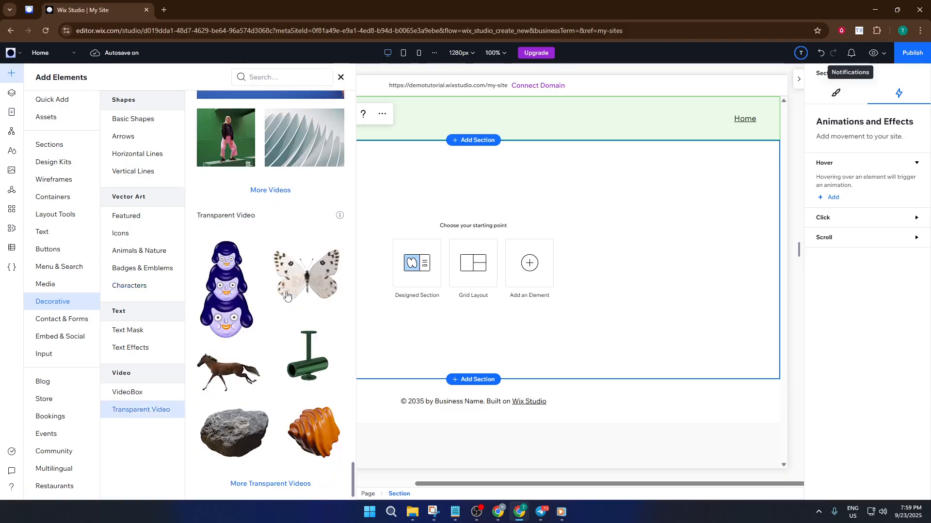
scroll(286, 295, "up", 3)
scroll(285, 295, "up", 2)
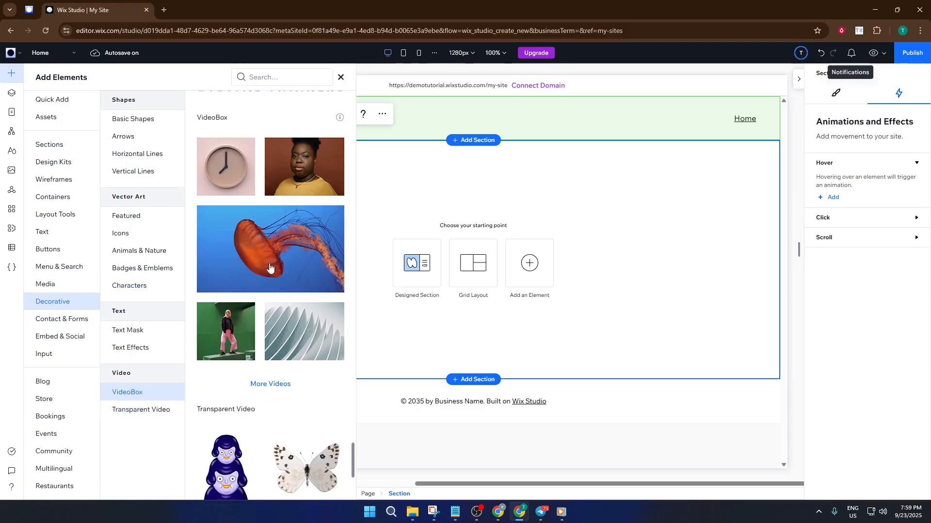
scroll(270, 266, "up", 2)
scroll(277, 246, "up", 5)
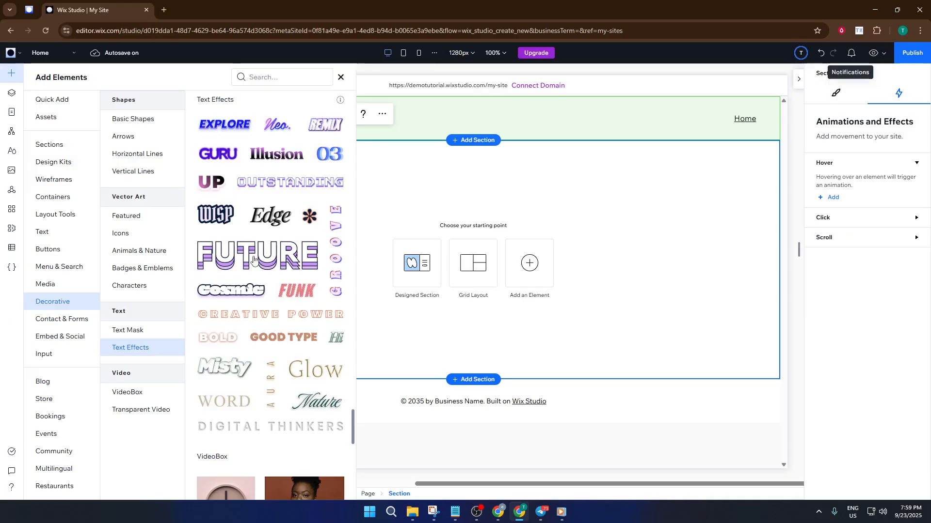
scroll(261, 260, "up", 2)
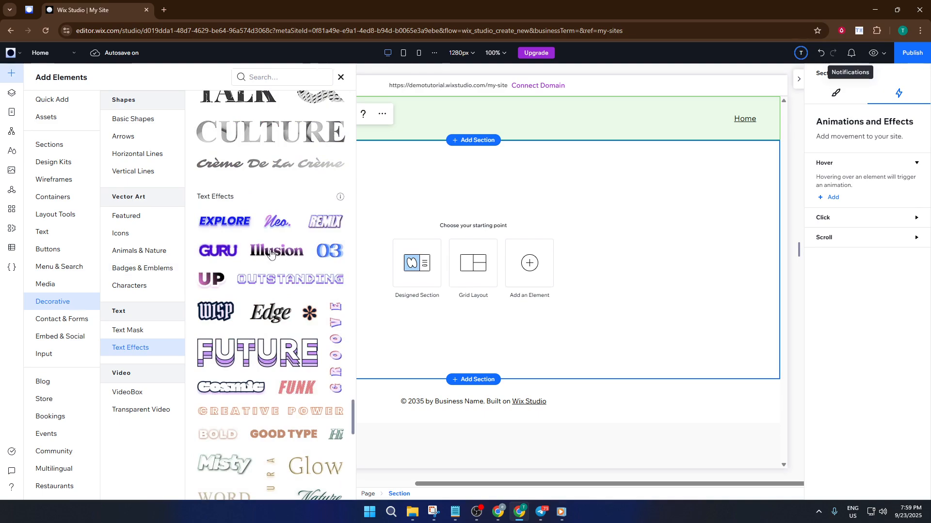
left_click(139, 268)
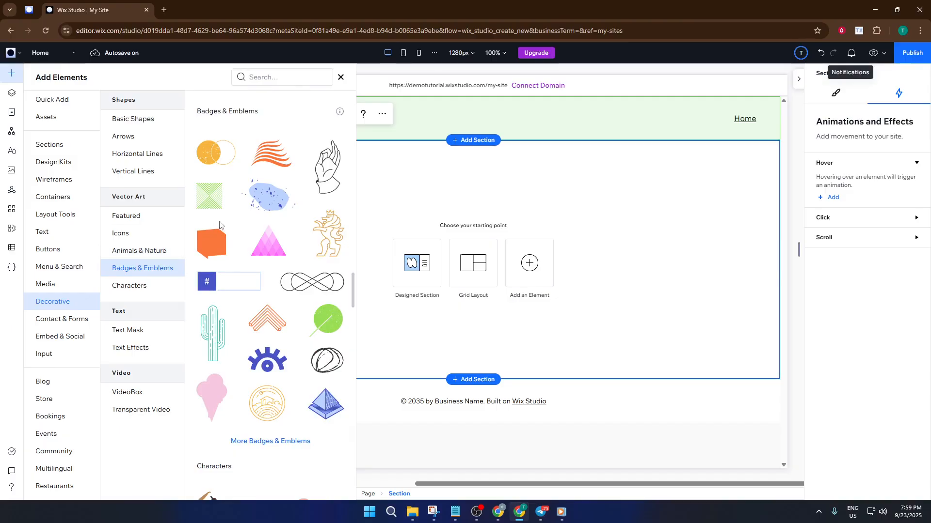
left_click(150, 249)
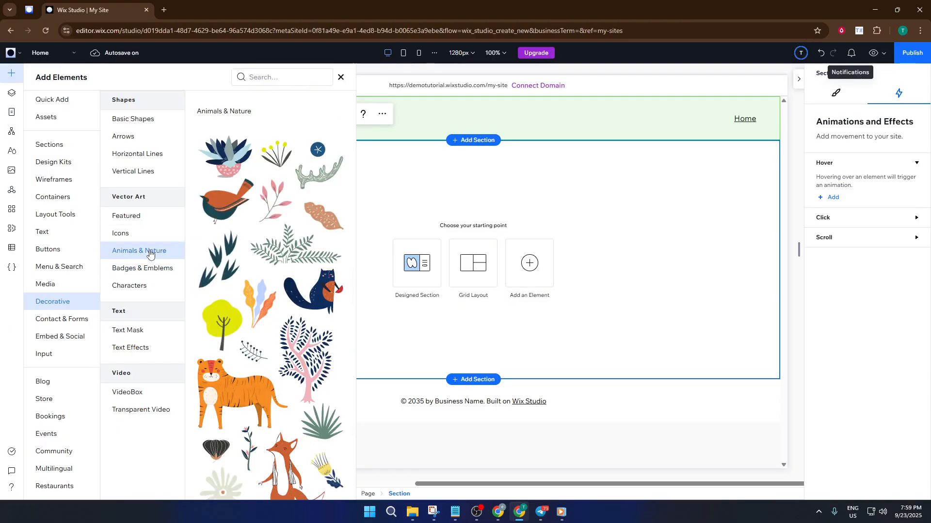
scroll(250, 281, "down", 2)
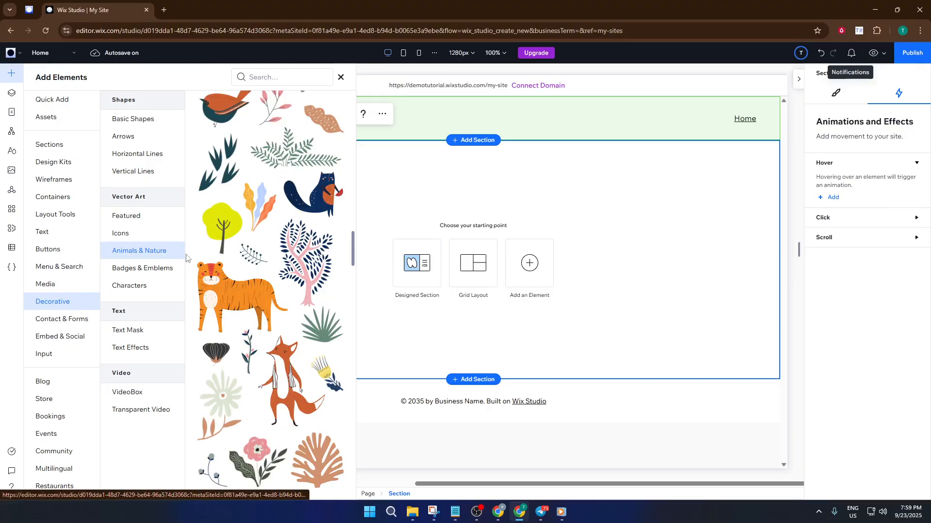
left_click(153, 236)
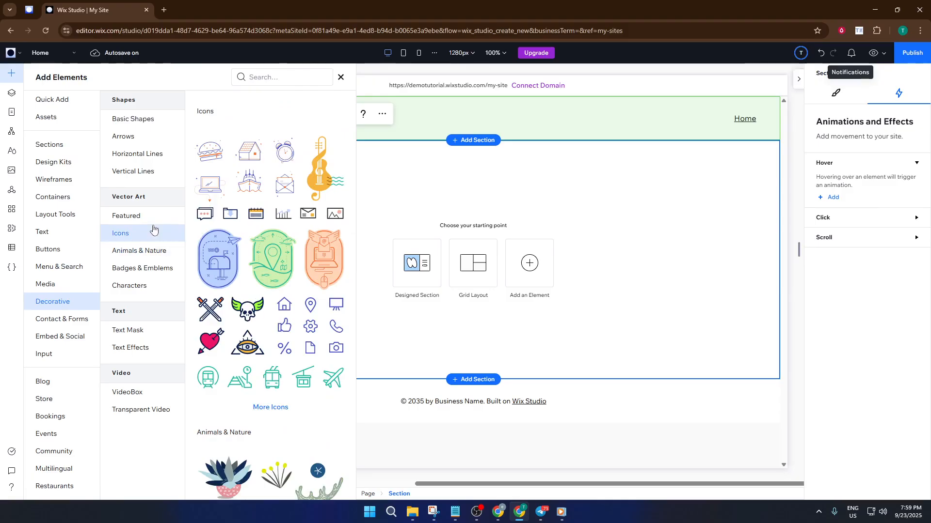
Place the Featured vector art of the bending woman in the blank section, enlarged to about 372 × 279 px and roughly centred.
left_click(146, 216)
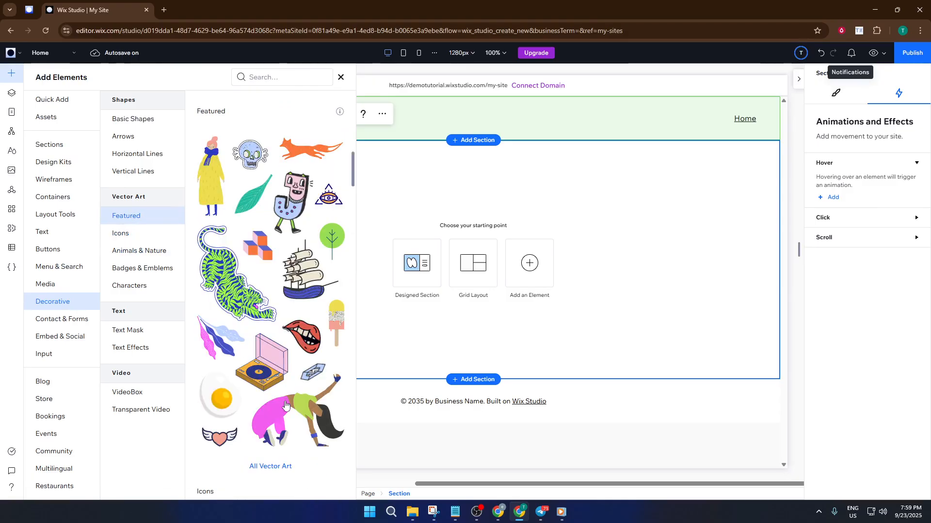
left_click_drag(286, 407, 435, 257)
left_click(466, 262)
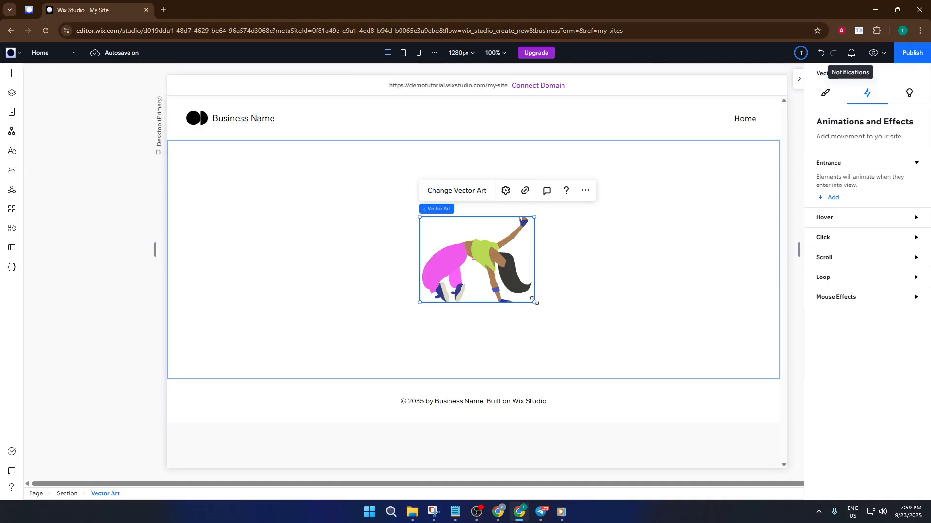
left_click_drag(534, 302, 599, 351)
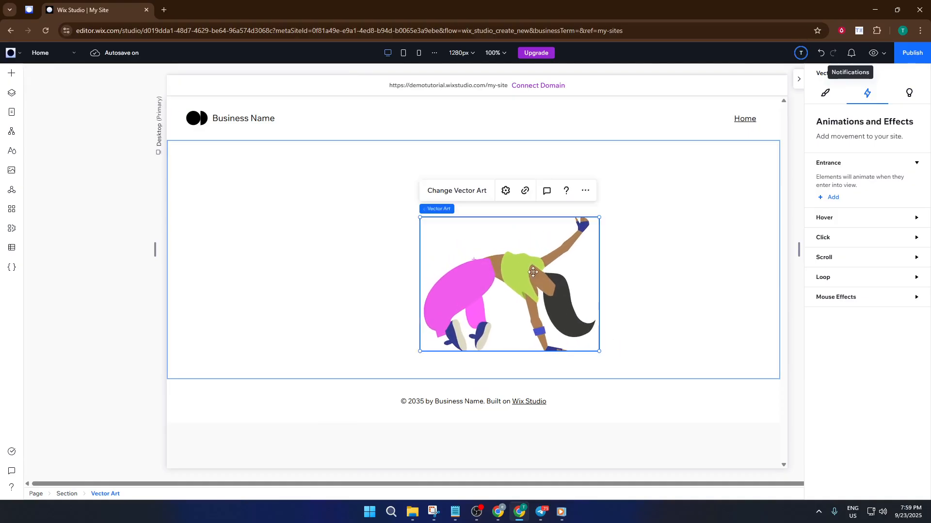
left_click_drag(518, 268, 474, 238)
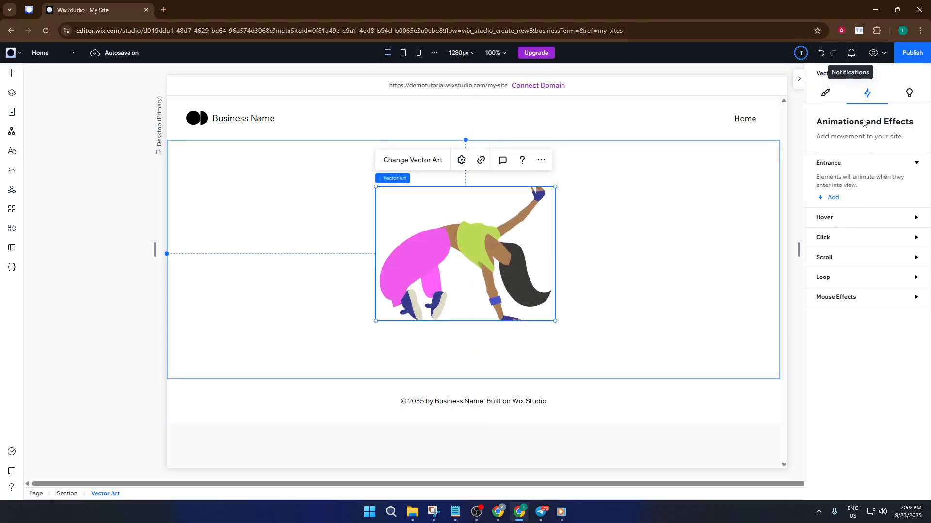
Start a new hover animation for the woman vector art in its animations and effects settings.
left_click(827, 93)
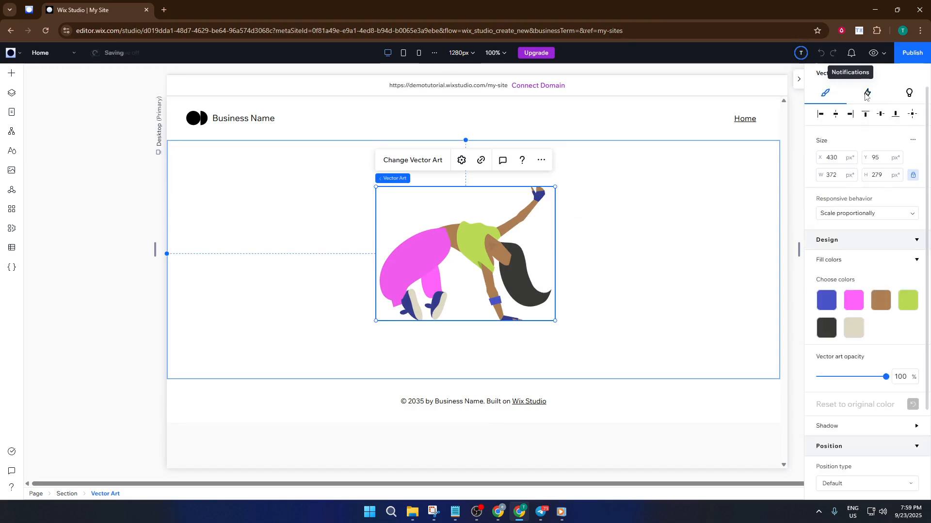
left_click(867, 94)
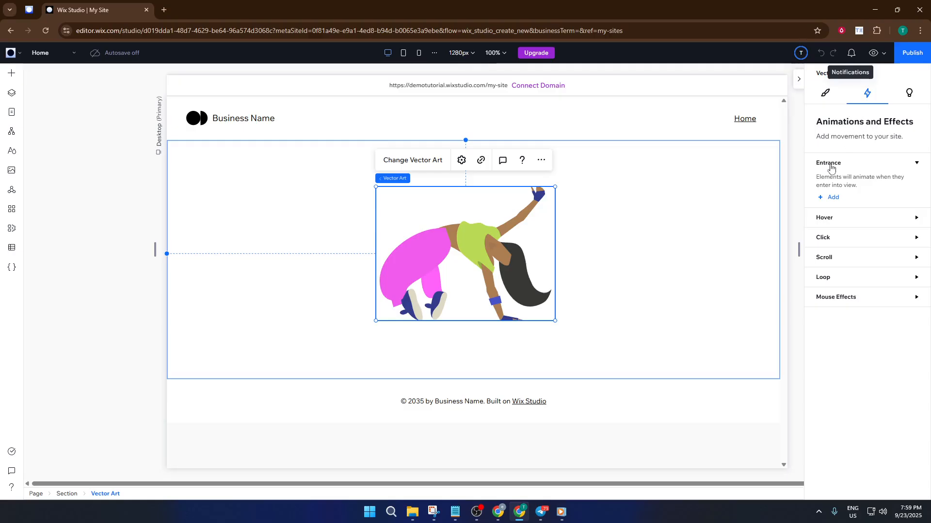
left_click(831, 218)
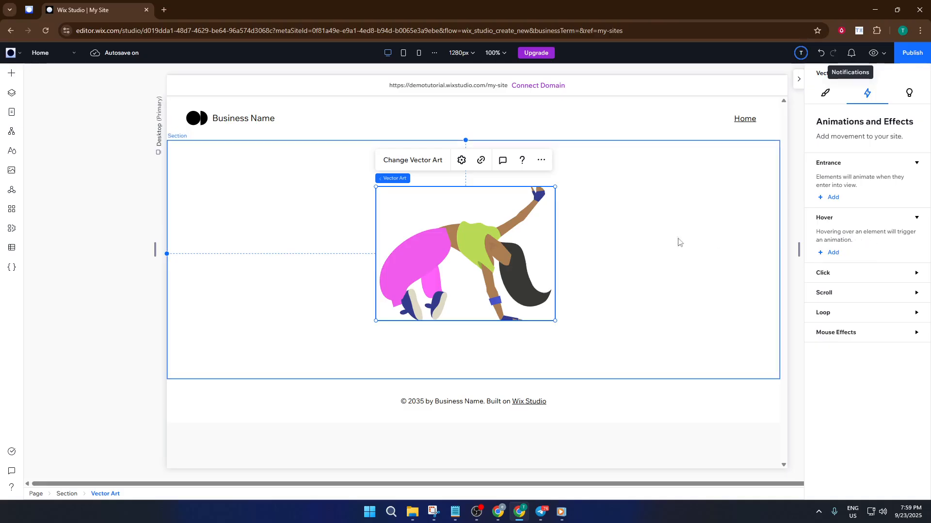
left_click(632, 242)
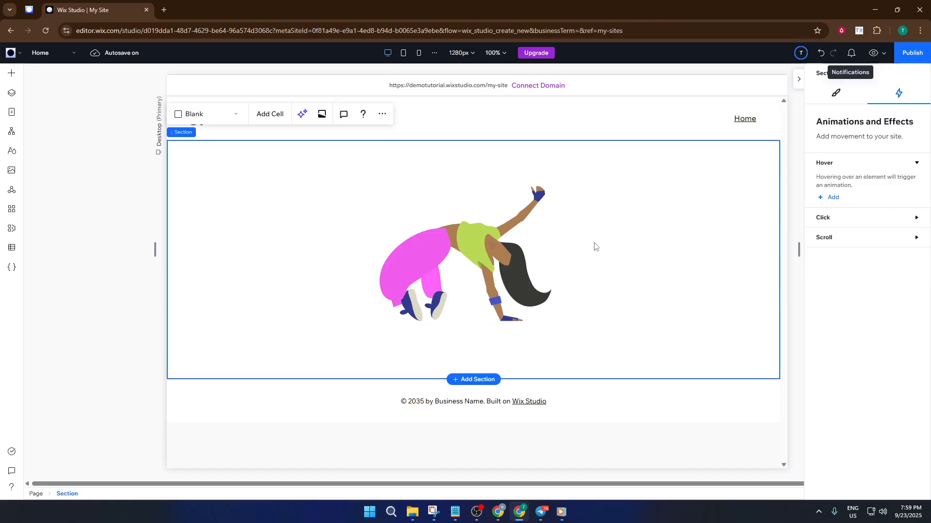
left_click(515, 247)
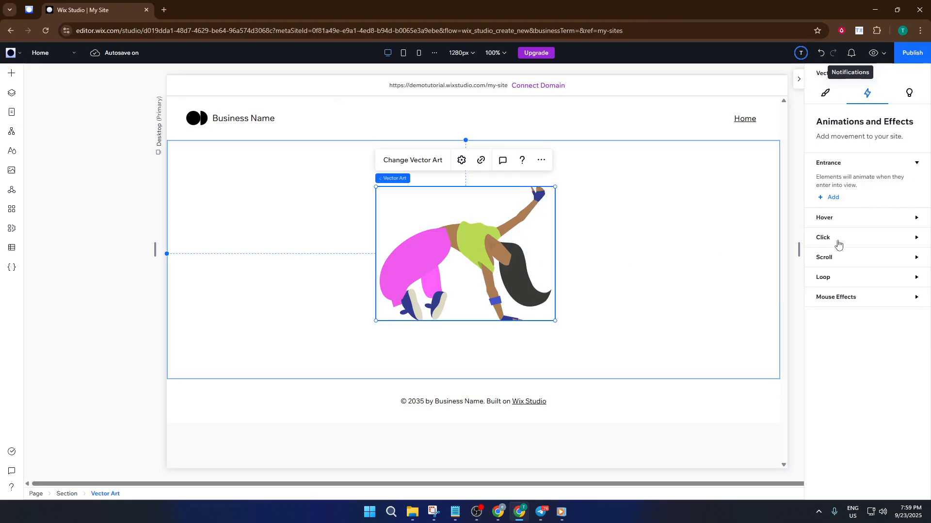
left_click(834, 219)
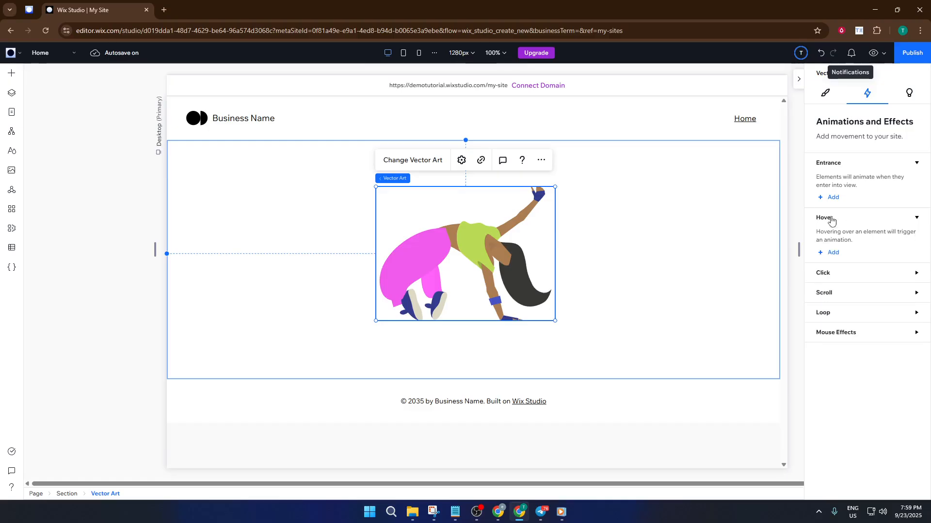
left_click(830, 255)
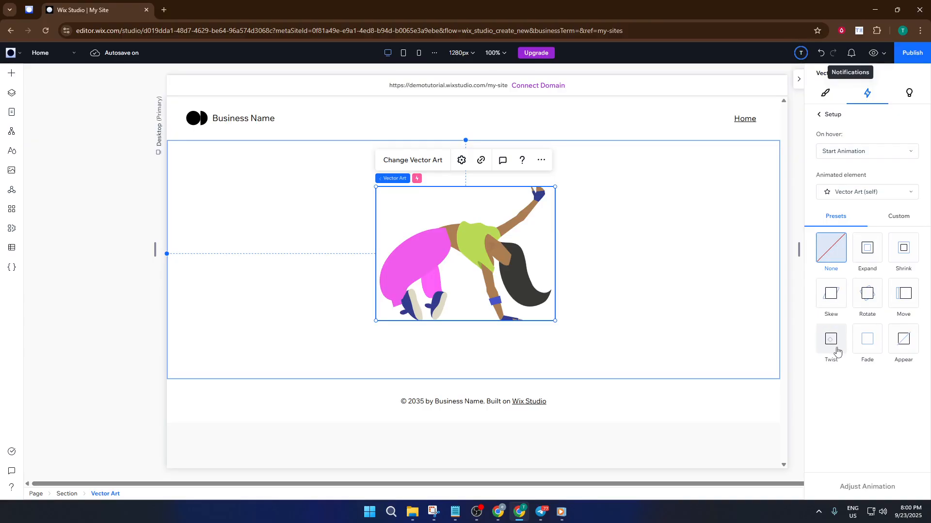
Try the Skew preset for the hover animation, set it to Twist instead, and preview the site.
left_click(836, 300)
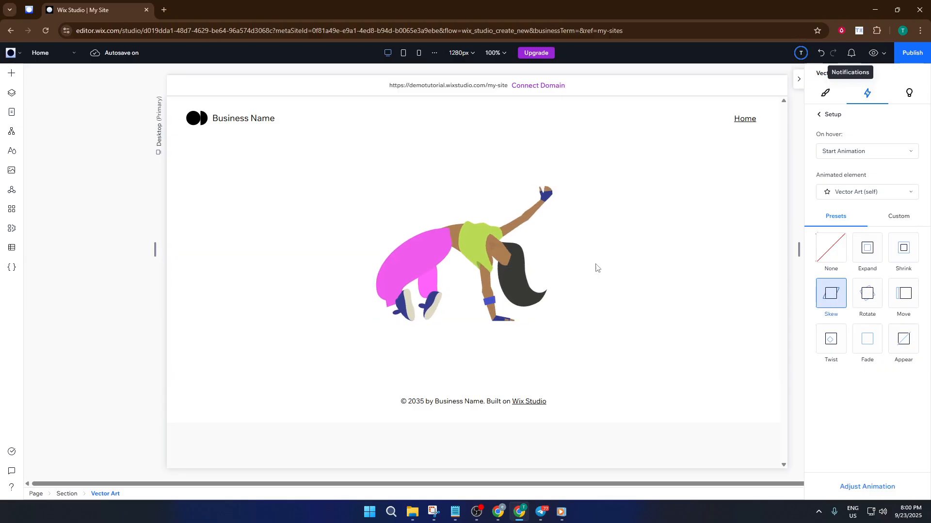
left_click(831, 339)
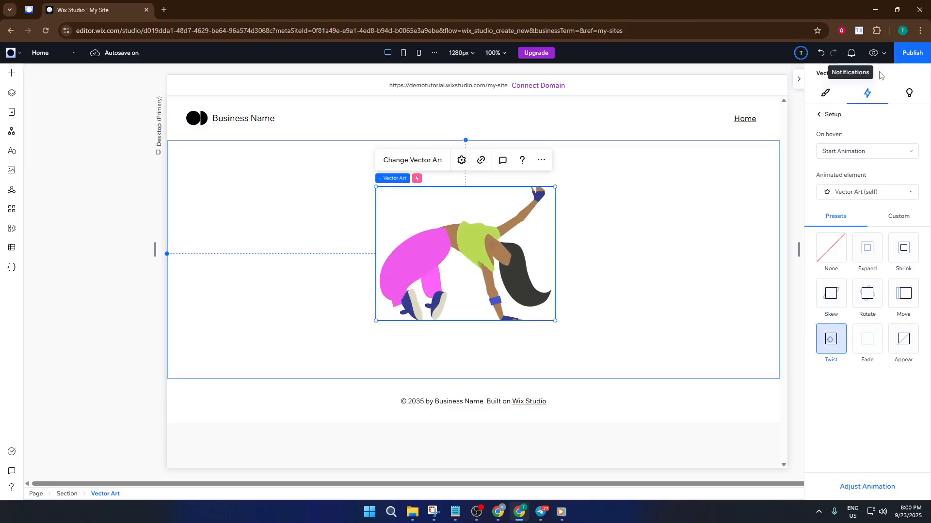
left_click(873, 53)
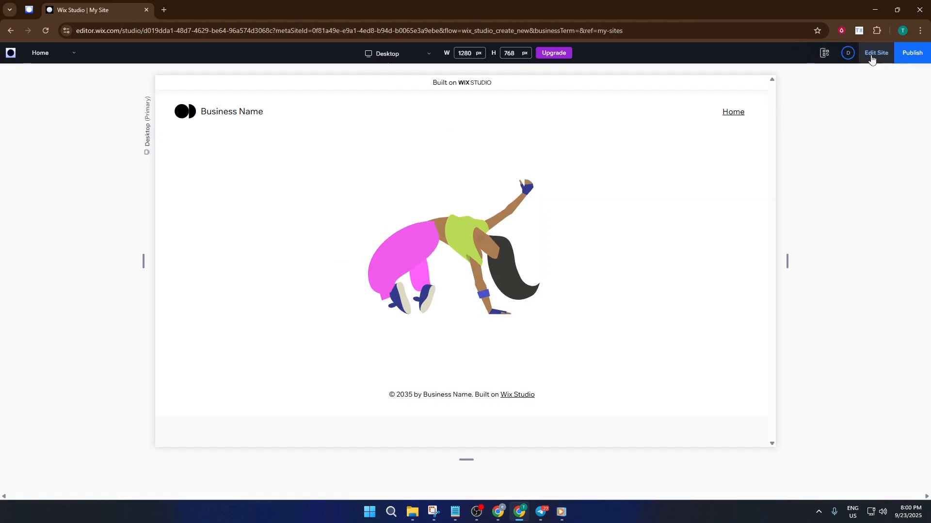